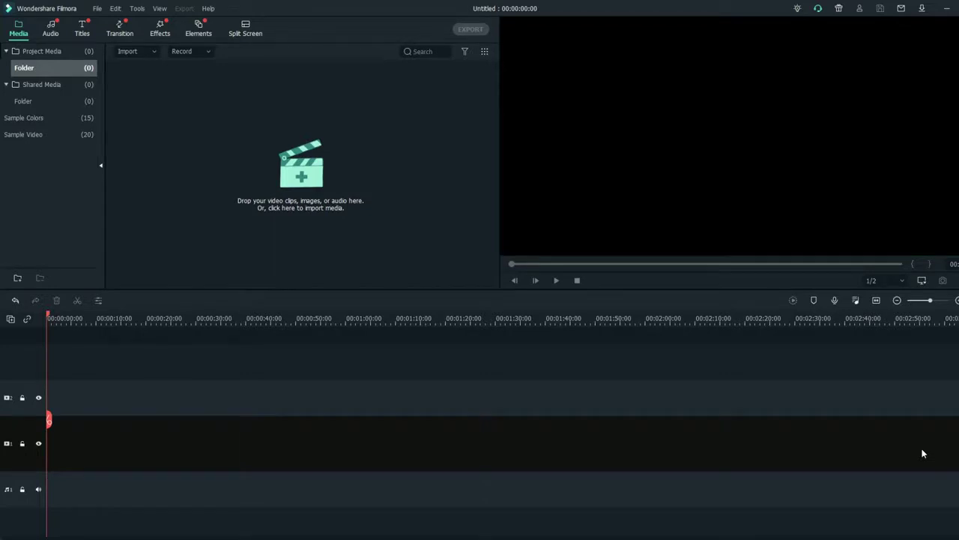
Step: Browse the Shake filters in the effects library
left_click(161, 32)
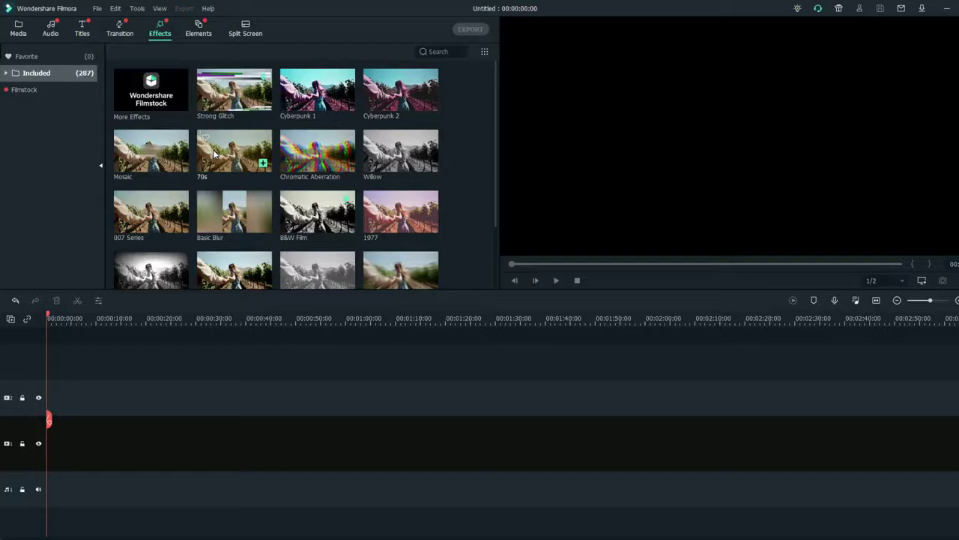
left_click(6, 73)
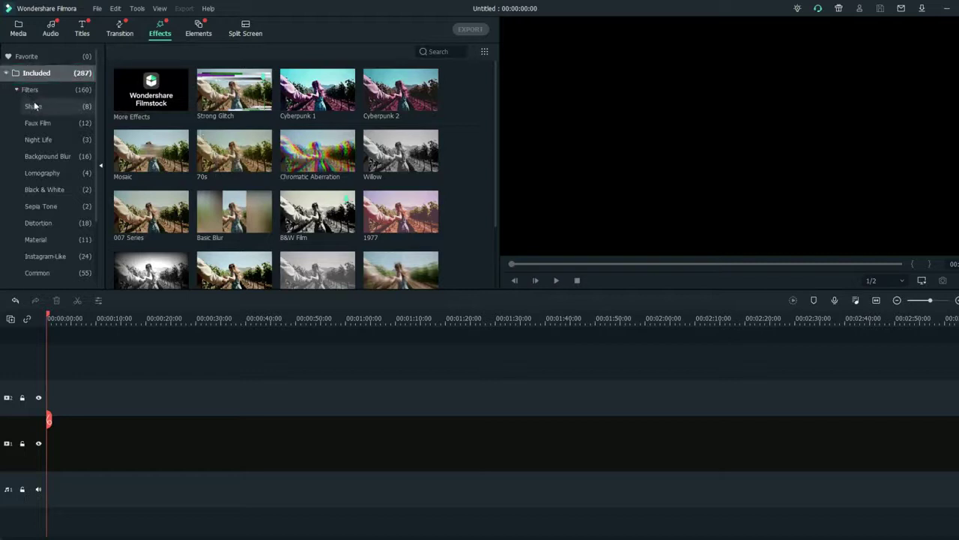
left_click(62, 110)
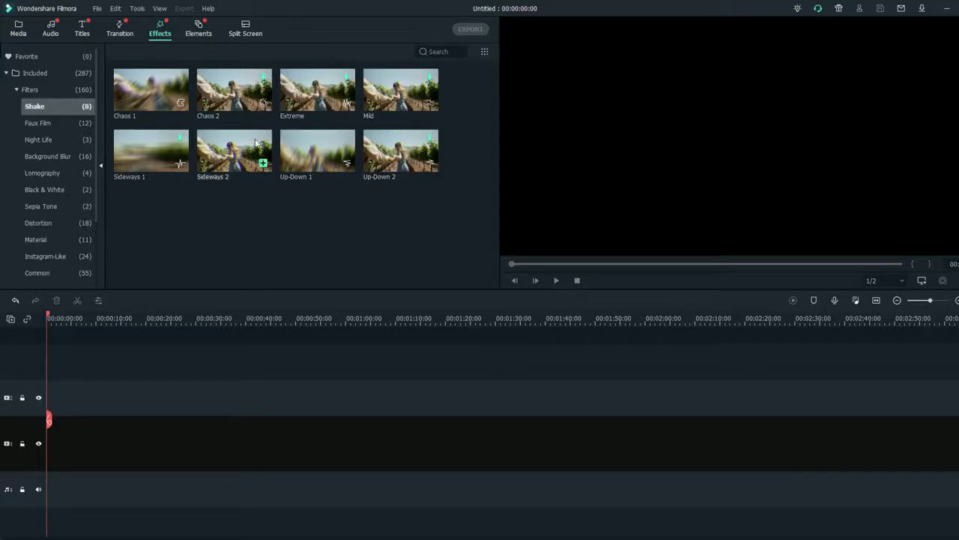
Step: Import the screenshot image, place it at the start of the main video track and preview it briefly
left_click(19, 27)
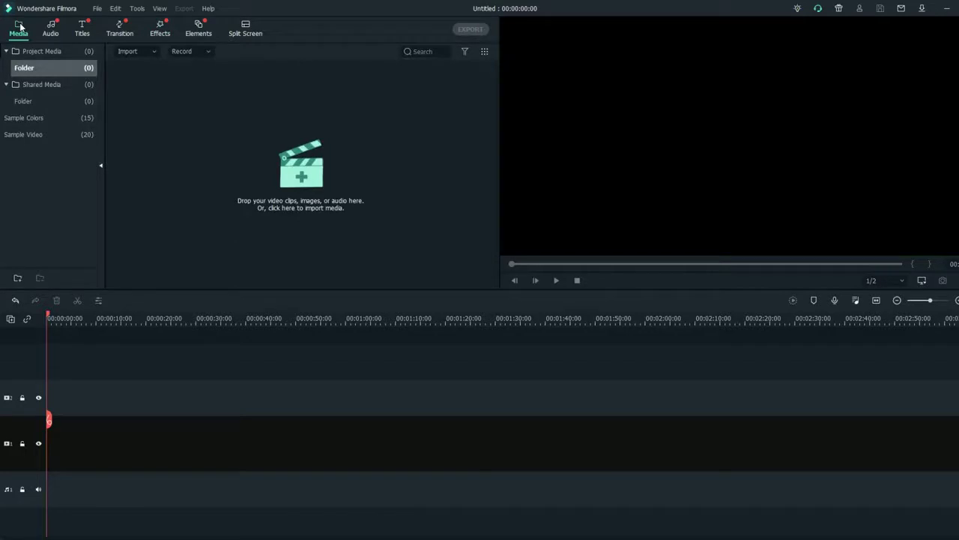
left_click(292, 176)
key("Escape")
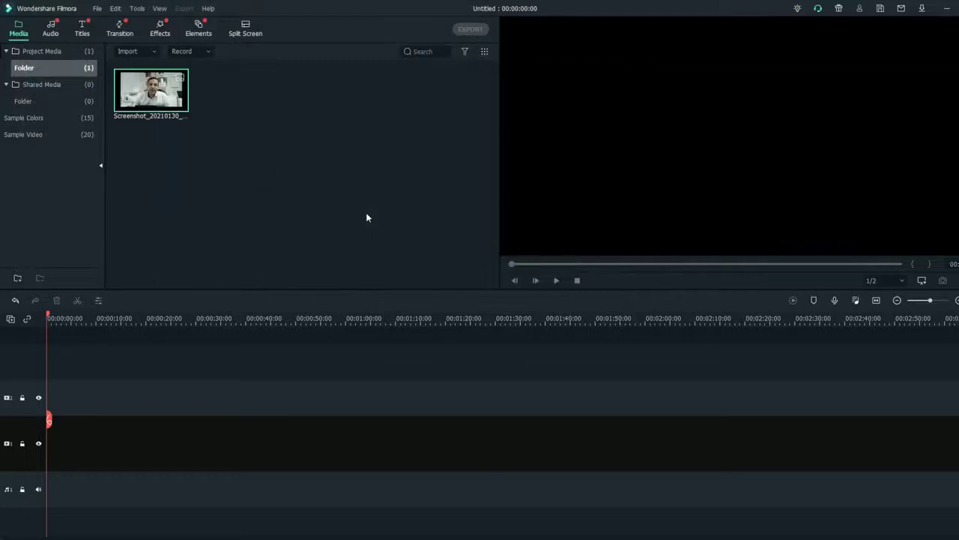
left_click_drag(159, 93, 555, 443)
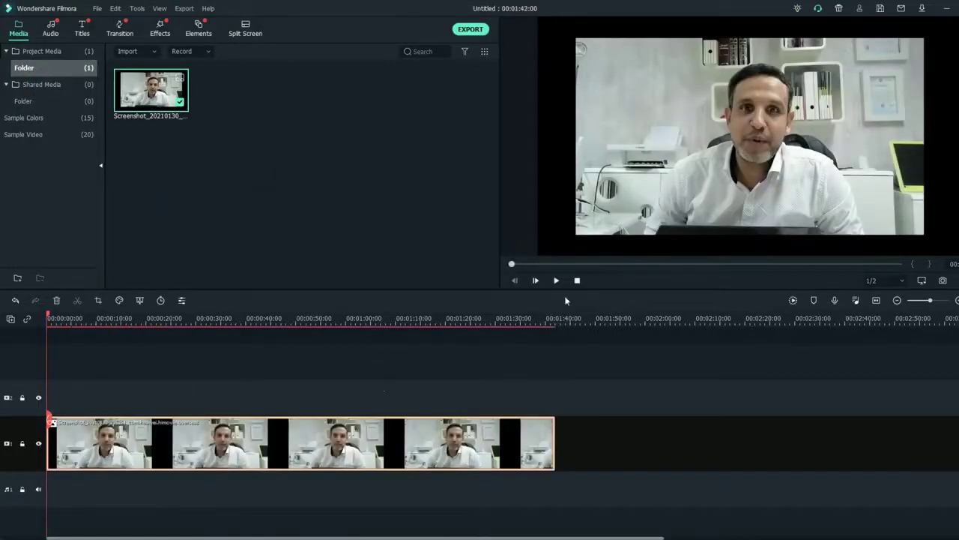
left_click(557, 281)
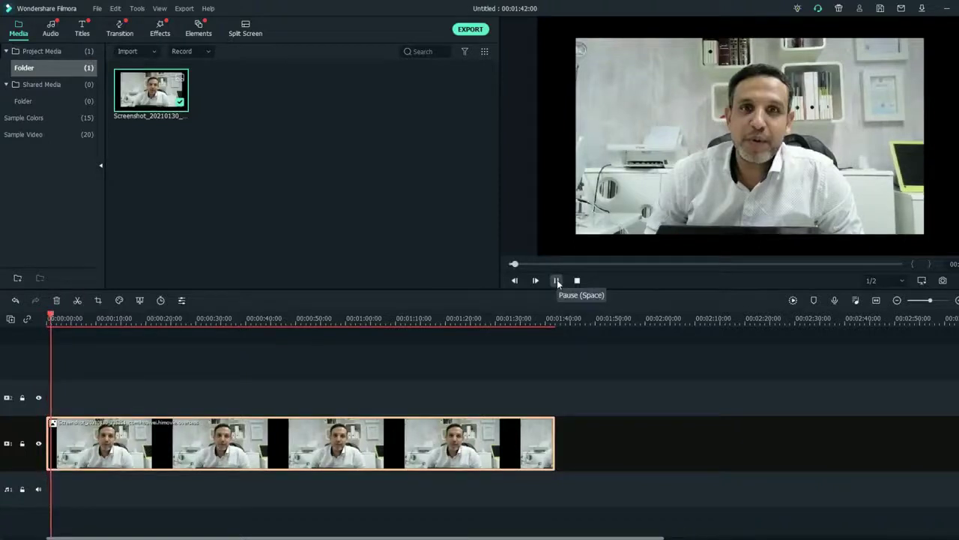
left_click(557, 281)
Step: Stretch and reposition the image in the preview so it covers the black borders of the frame
left_click(631, 189)
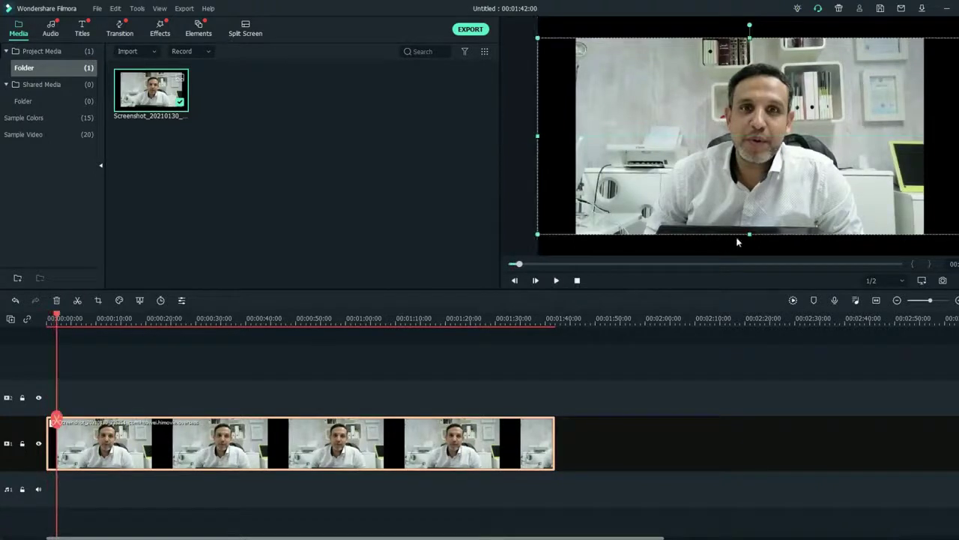
left_click_drag(747, 253, 748, 299)
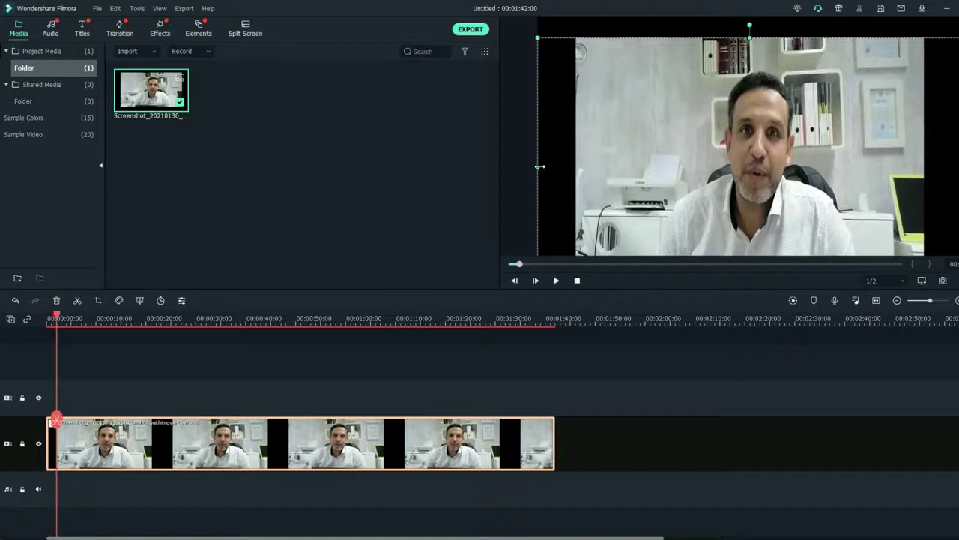
left_click_drag(539, 166, 502, 167)
left_click_drag(957, 169, 958, 168)
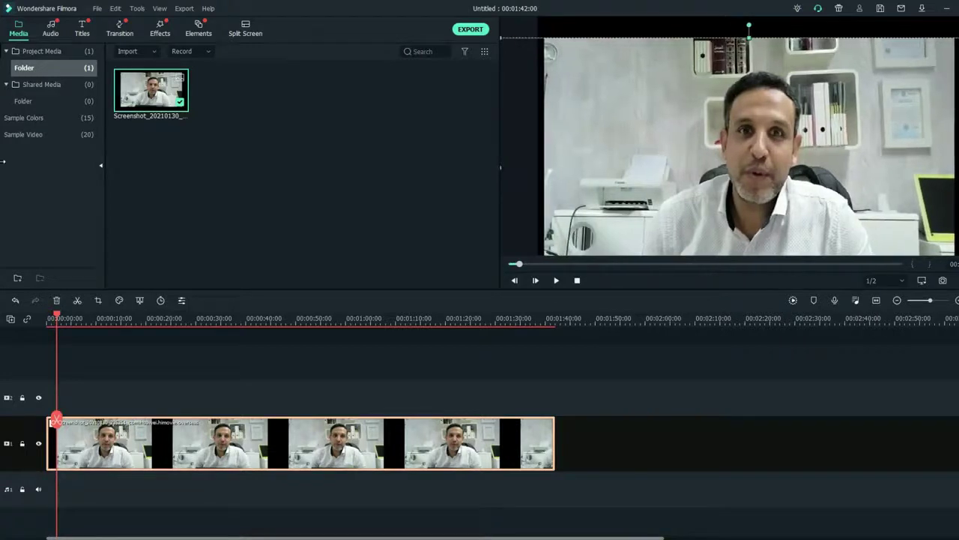
left_click_drag(748, 36, 746, 16)
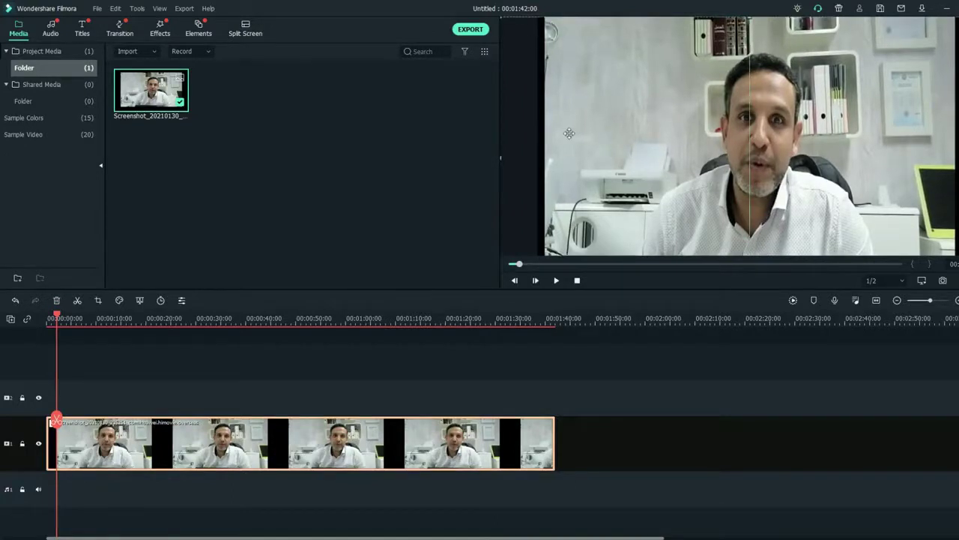
left_click(677, 105)
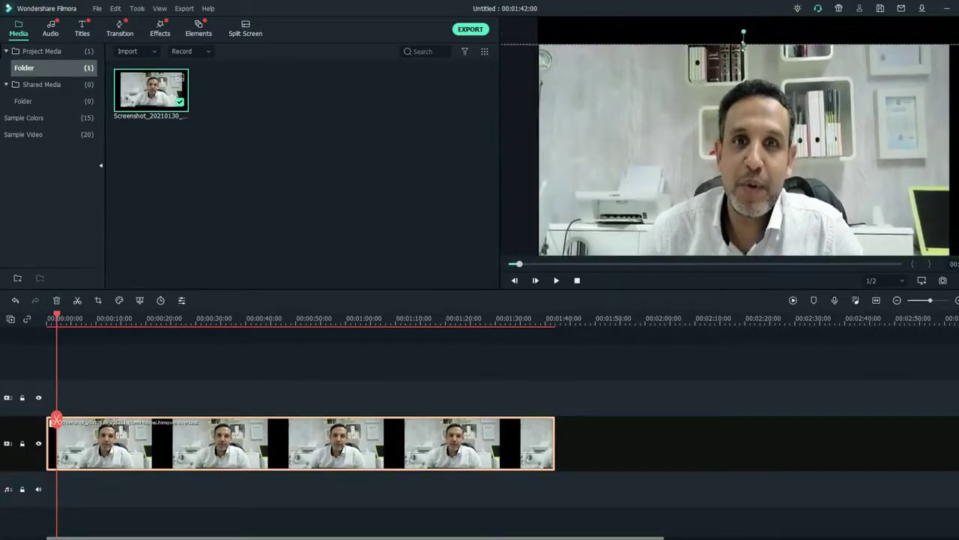
left_click_drag(744, 30, 746, 17)
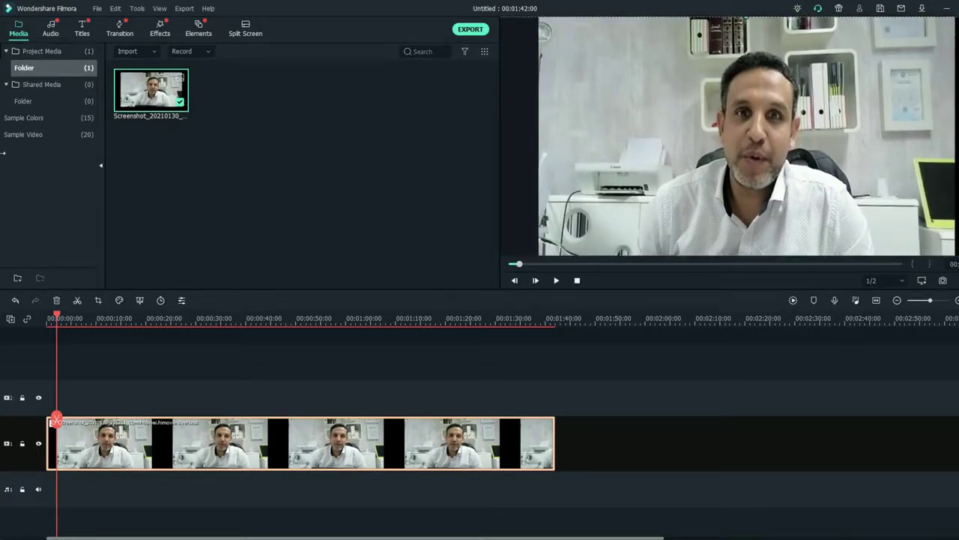
Step: Apply Pan & Zoom to the clip with the smaller zoom frame moved up around the man's face, and preview it
left_click(97, 299)
left_click(325, 107)
left_click_drag(445, 263, 445, 205)
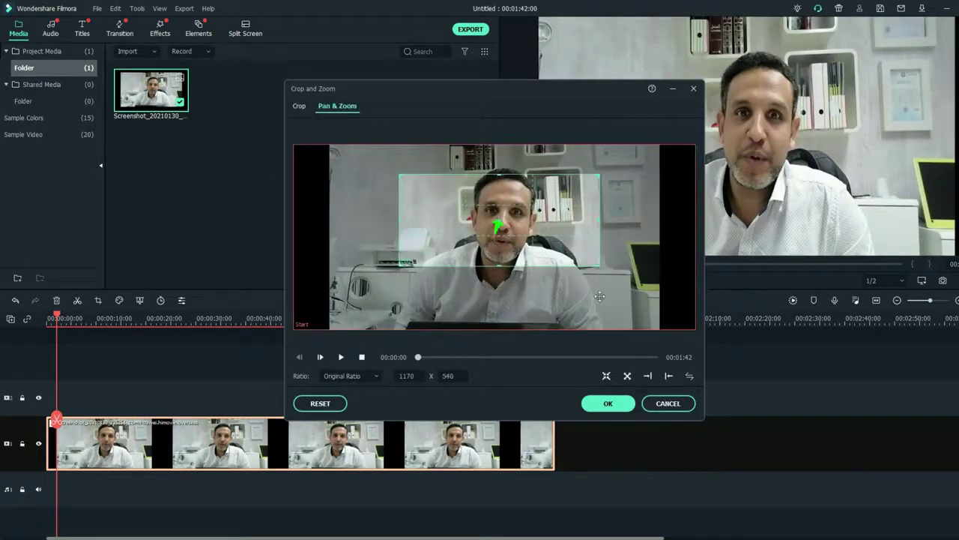
left_click(608, 403)
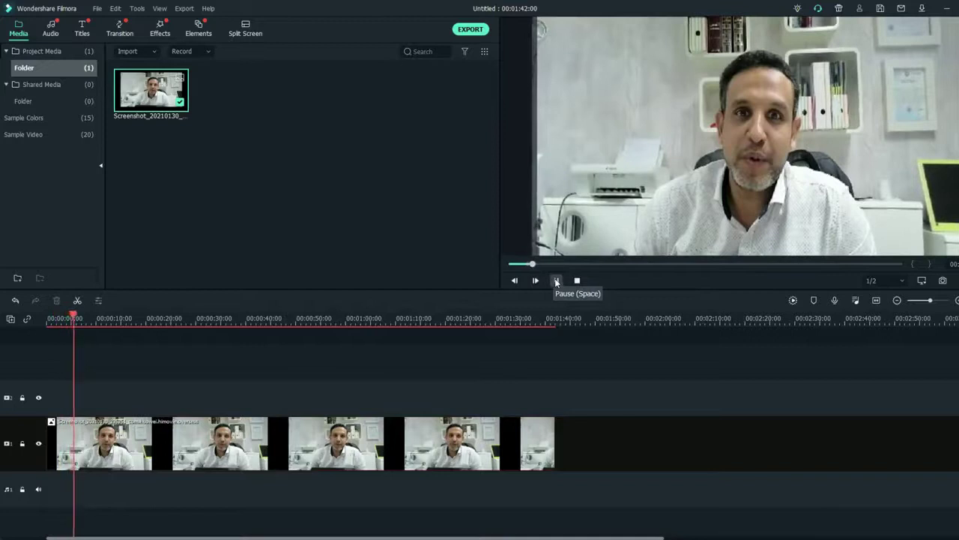
left_click(556, 283)
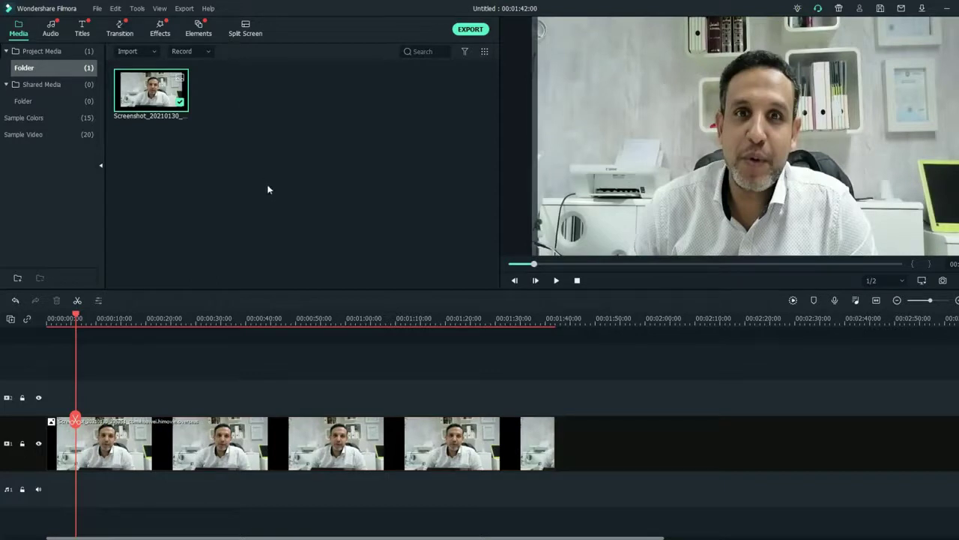
Step: Add the Chaos 1 shake filter at the playhead on the track above the clip and preview it
left_click(193, 37)
left_click(159, 31)
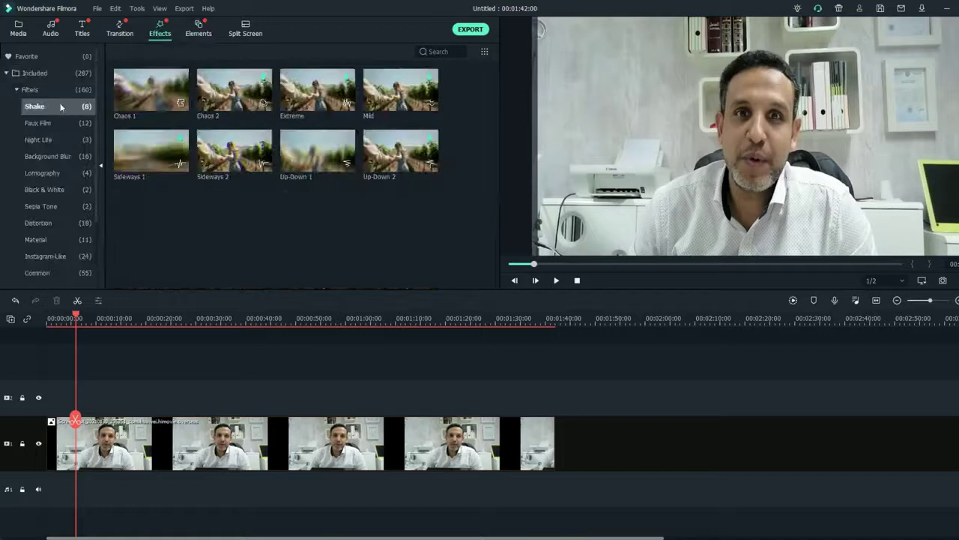
left_click_drag(137, 95, 188, 391)
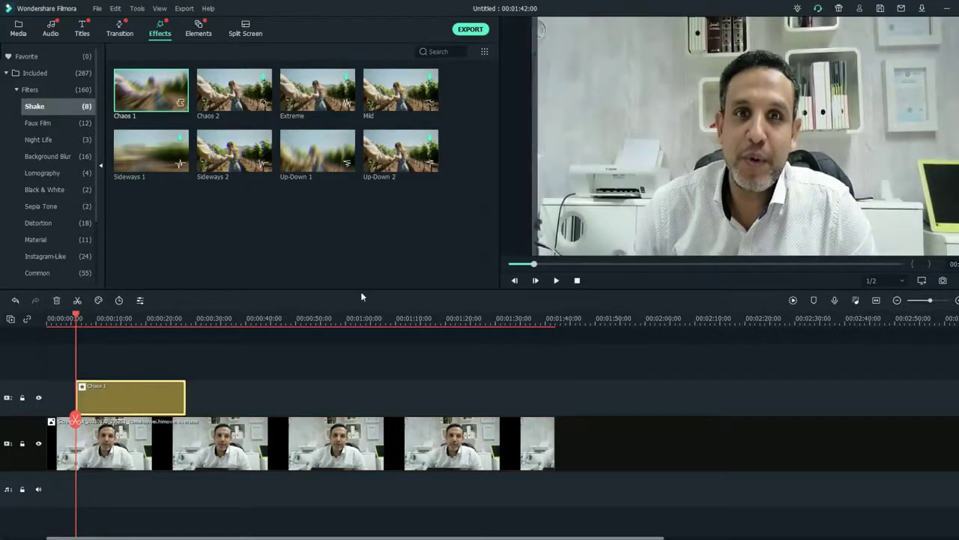
left_click(557, 280)
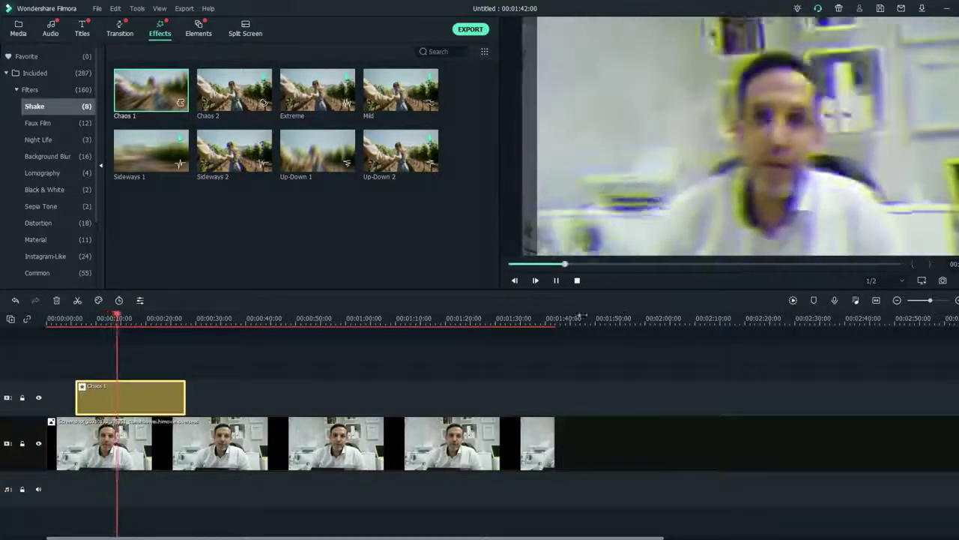
left_click(557, 281)
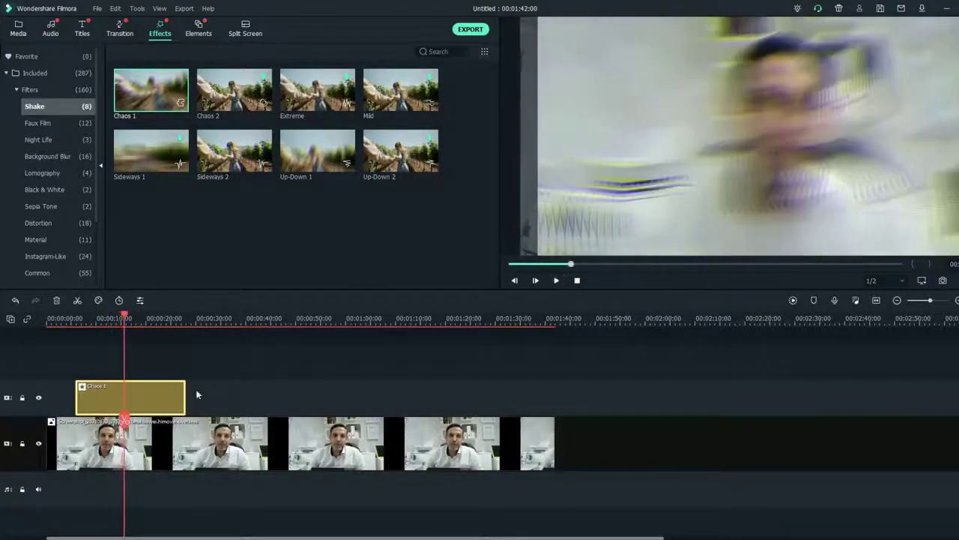
Step: Lower the Chaos 1 filter's Frequency to 5.10 and preview the effect from its start
double_click(141, 399)
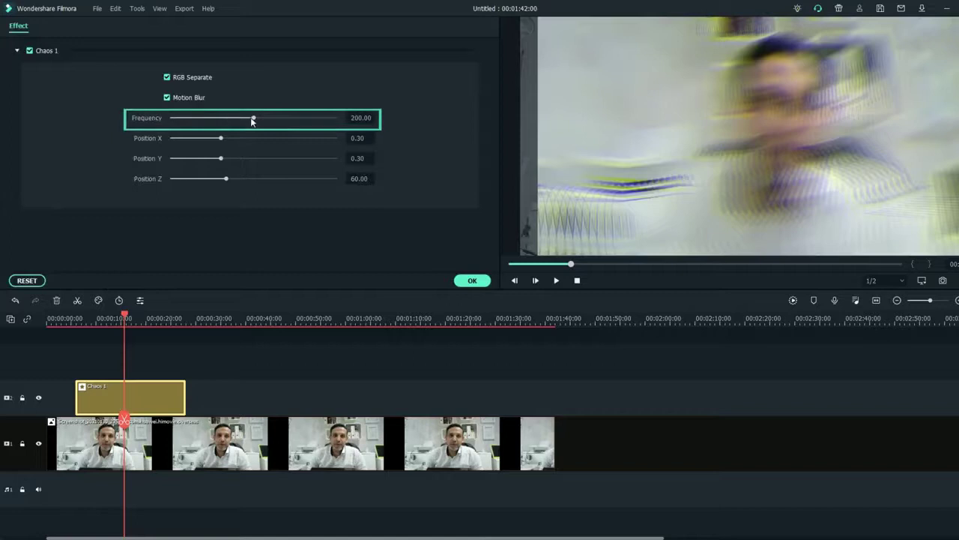
left_click_drag(252, 121, 178, 117)
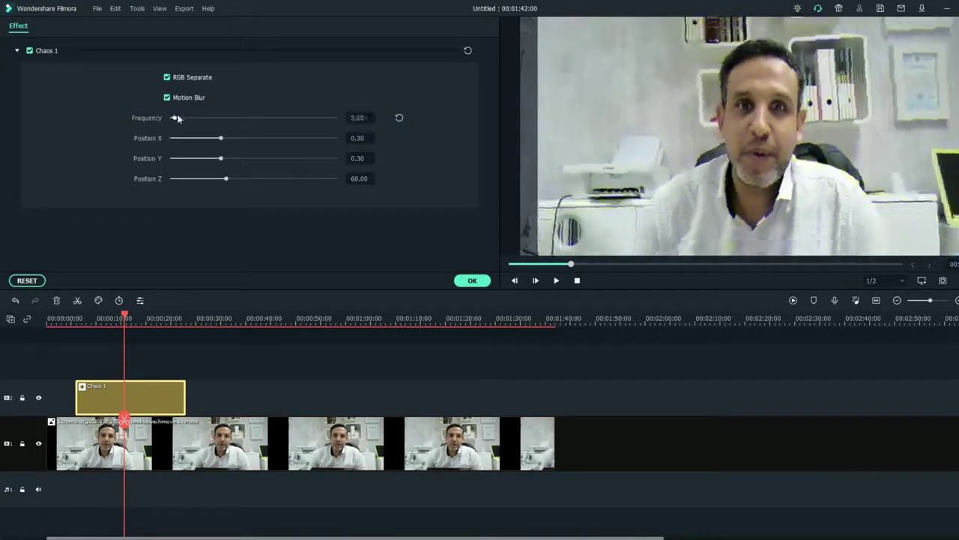
left_click_drag(124, 414, 72, 415)
left_click(556, 282)
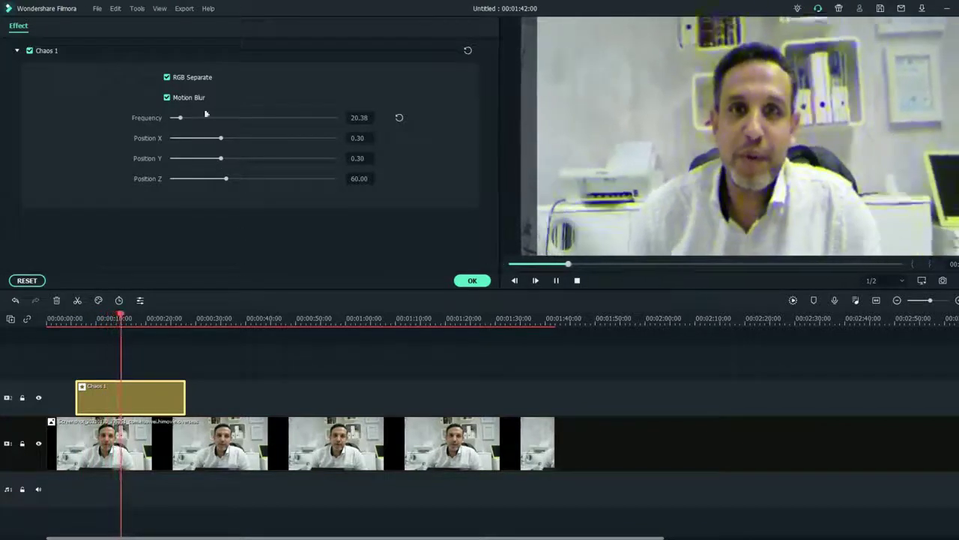
mouse_move(181, 118)
left_mouse_down()
mouse_move(300, 124)
mouse_move(174, 122)
left_mouse_up()
left_click(557, 282)
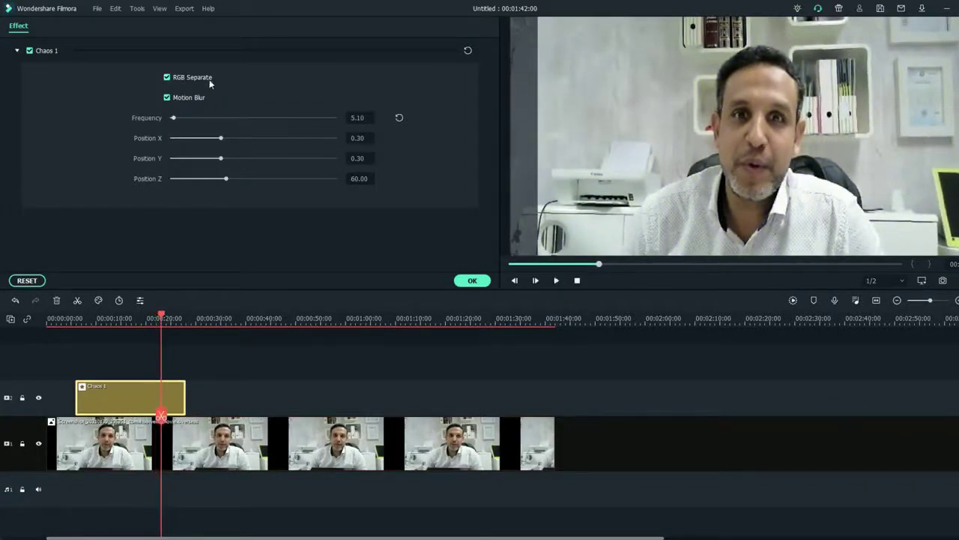
Step: Turn off RGB Separate for the Chaos 1 filter and preview the effect from its start
left_click_drag(162, 413, 74, 411)
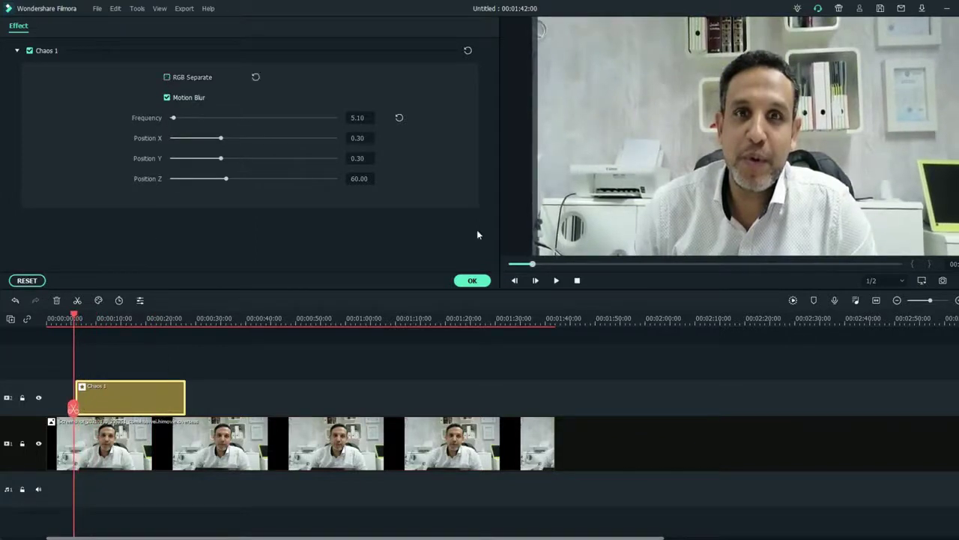
left_click(556, 281)
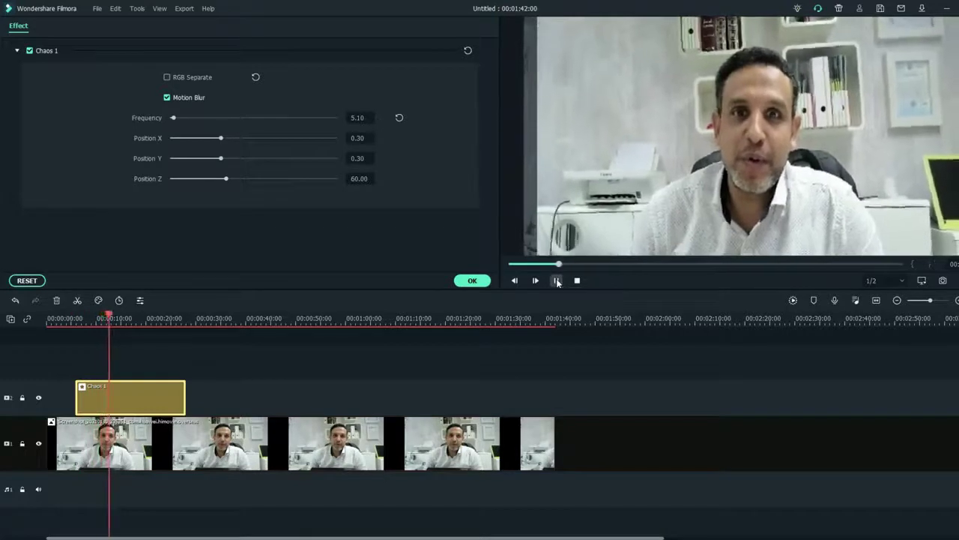
left_click(556, 280)
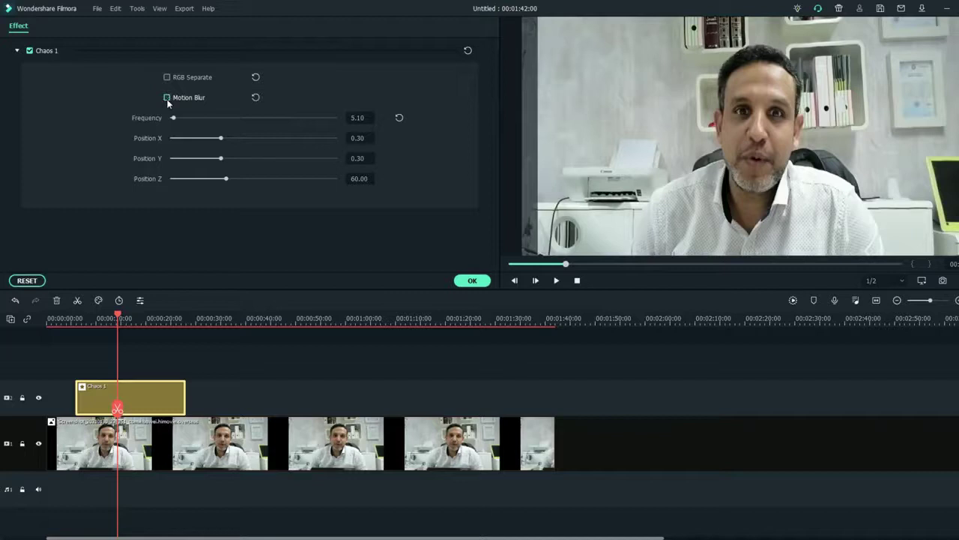
Step: Preview the Chaos 1 filter with Motion Blur also turned off, and re-enable Motion Blur and RGB Separate
left_click_drag(120, 410, 68, 409)
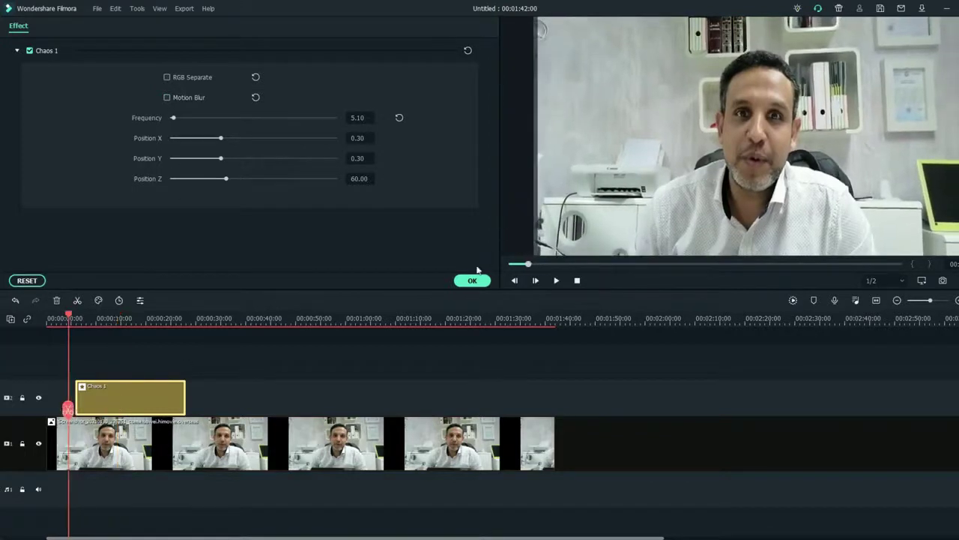
left_click(554, 281)
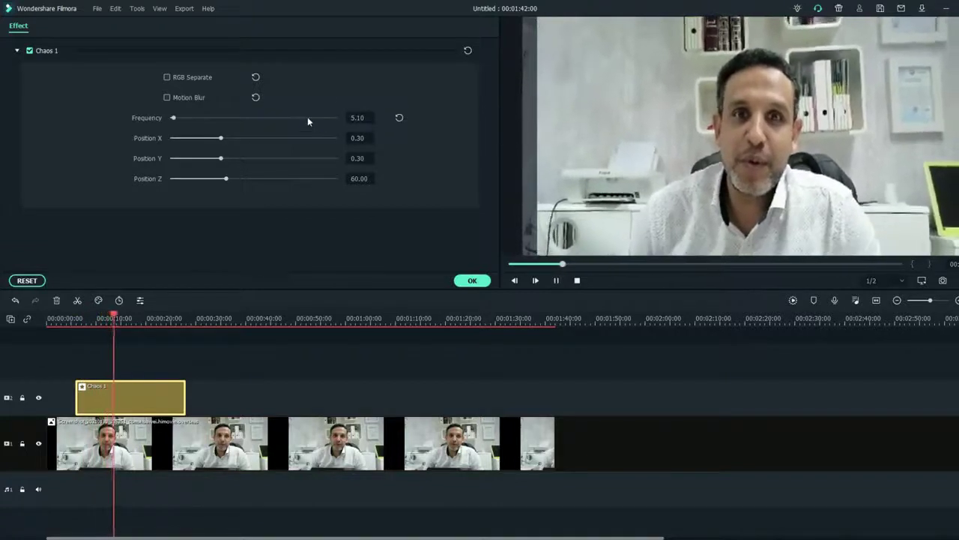
left_click(167, 97)
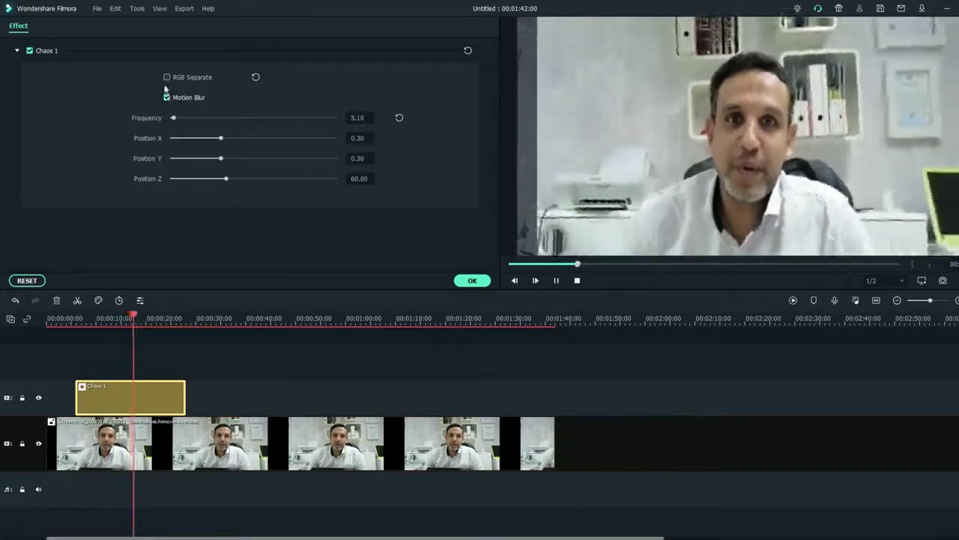
left_click(166, 78)
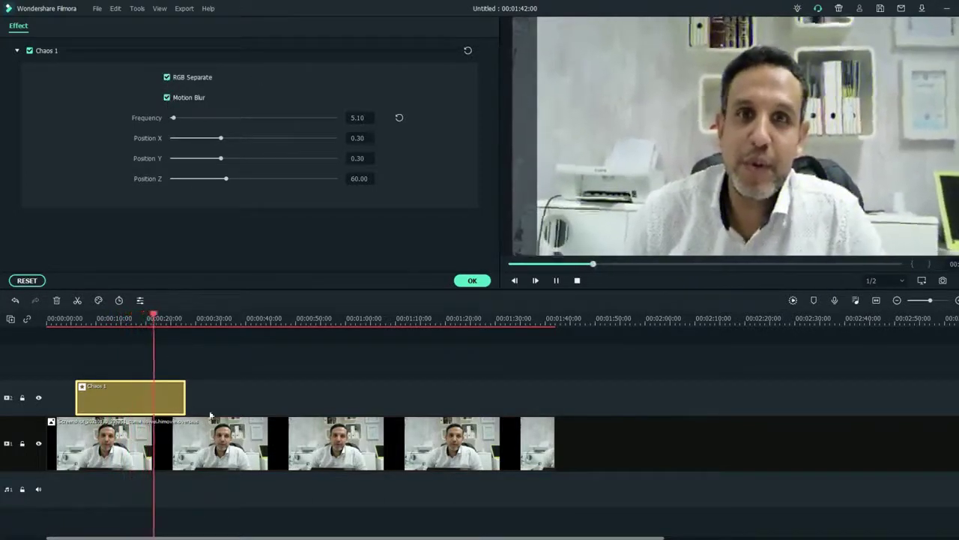
left_click(557, 280)
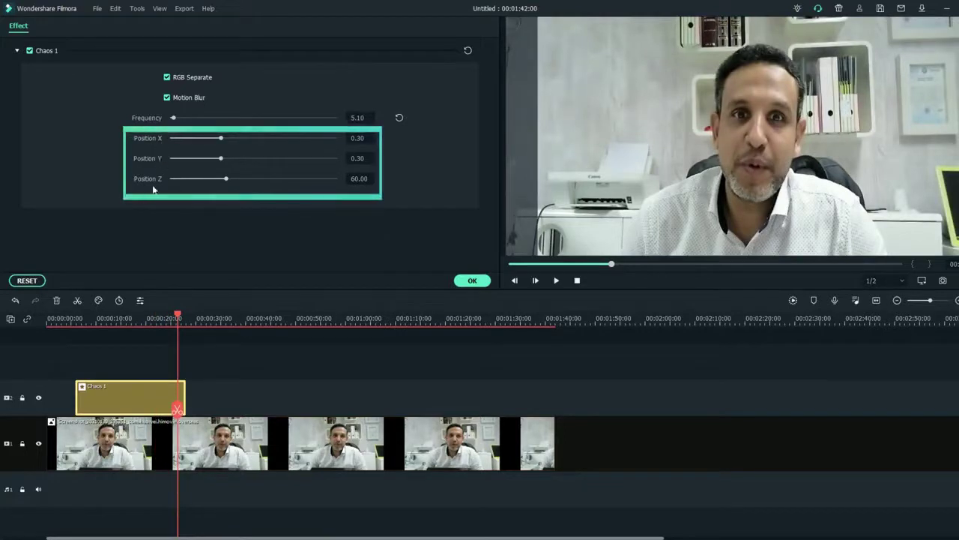
Step: Set the Chaos 1 filter's Position X to 0.63, Position Y to 0.46 and Position Z to 90.00, previewing from its start
left_click_drag(177, 407, 75, 405)
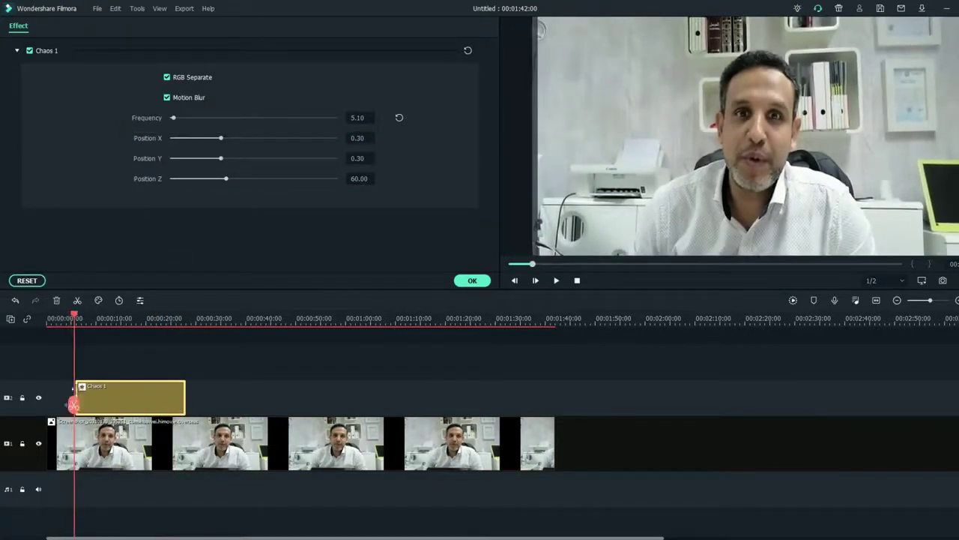
left_click_drag(239, 137, 239, 159)
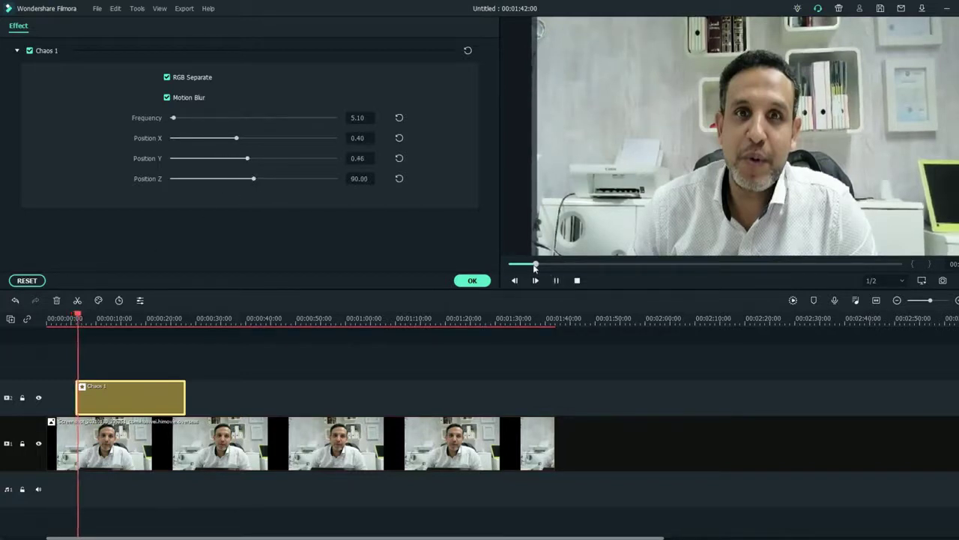
left_click_drag(236, 138, 275, 139)
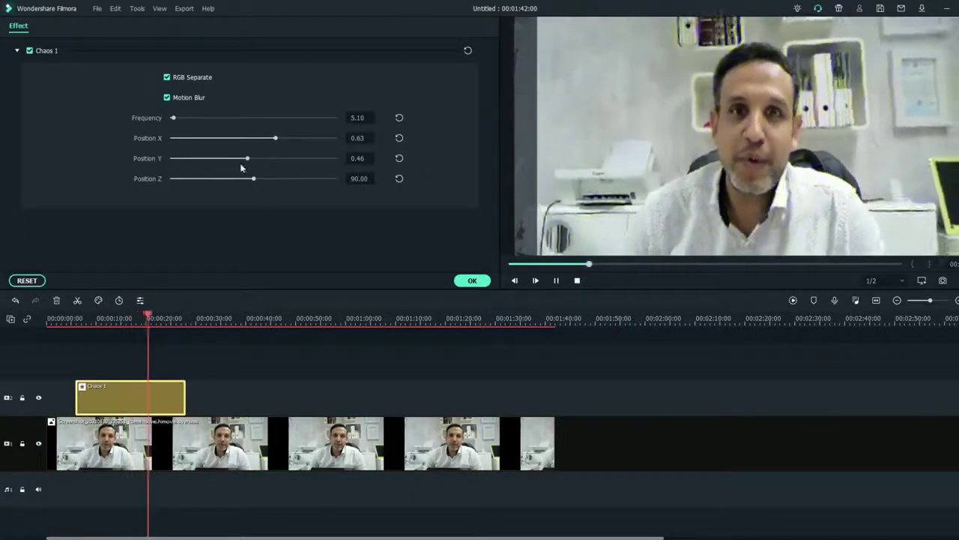
Step: Set the Chaos 1 filter's Position Y to 0.18, preview it, and accept the effect settings
left_click_drag(248, 159, 202, 161)
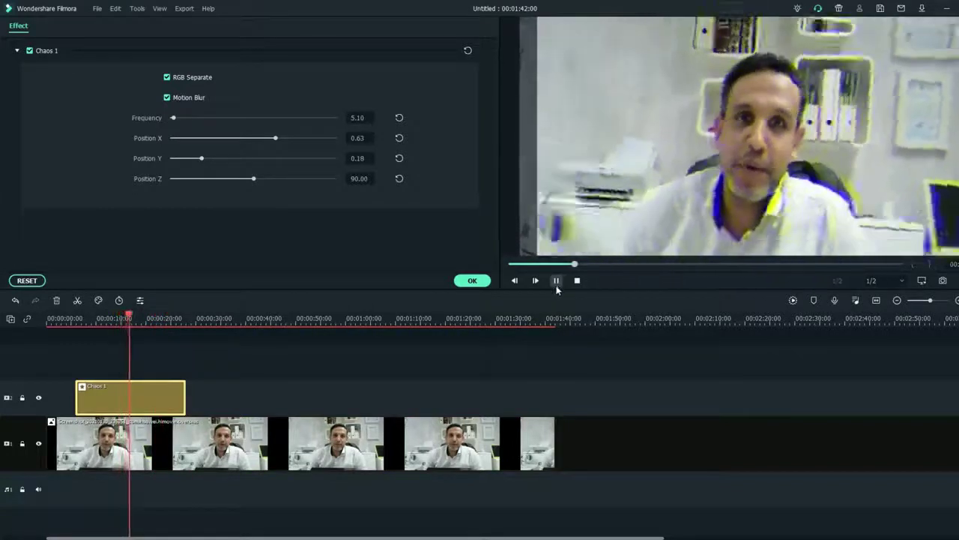
left_click(473, 283)
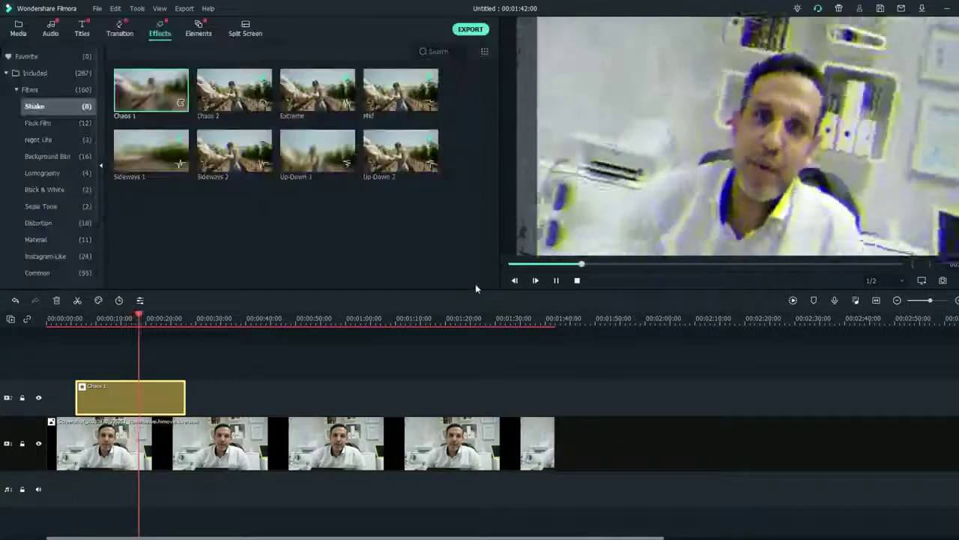
left_click(559, 280)
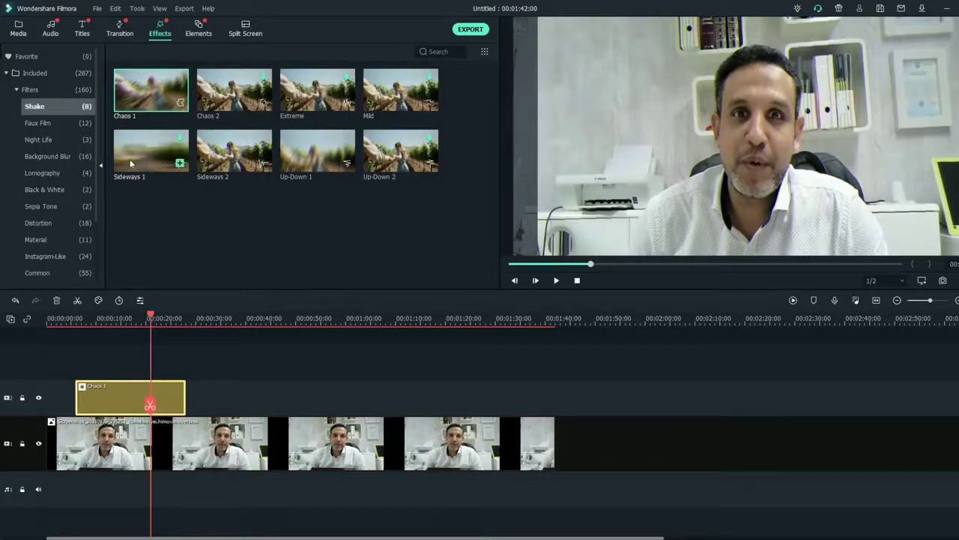
Step: Add the Sideways 1 shake filter to the effects track a short gap after Chaos 1 and preview it
left_click_drag(153, 407, 220, 405)
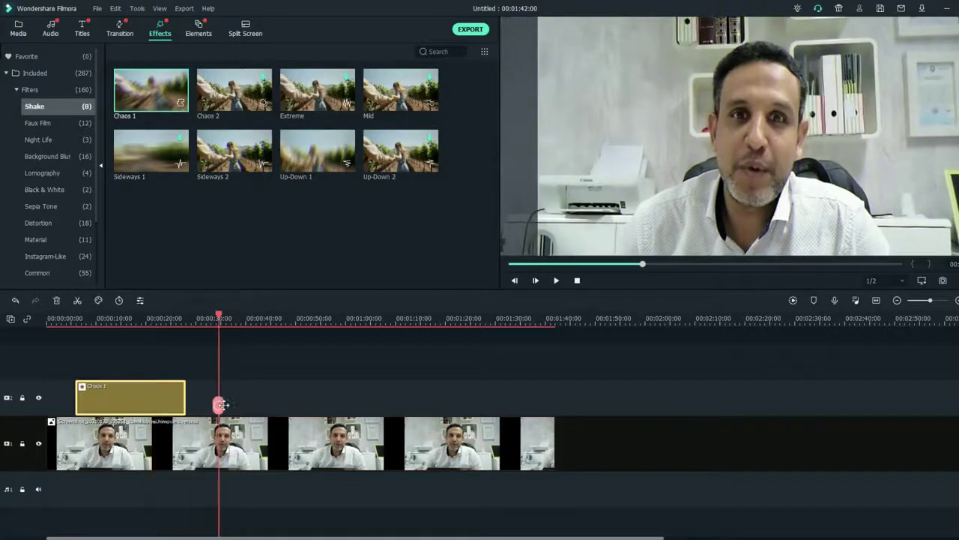
left_click_drag(136, 169, 234, 394)
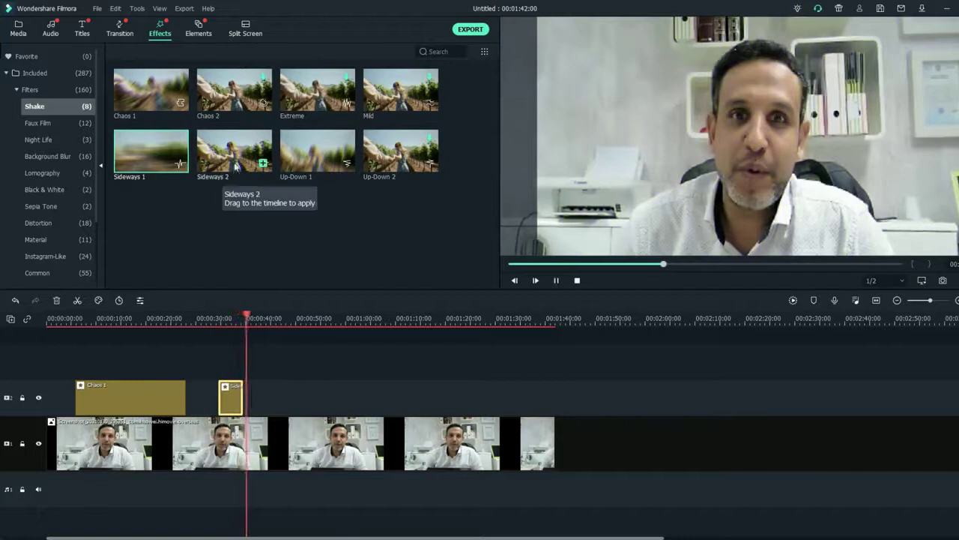
left_click(557, 280)
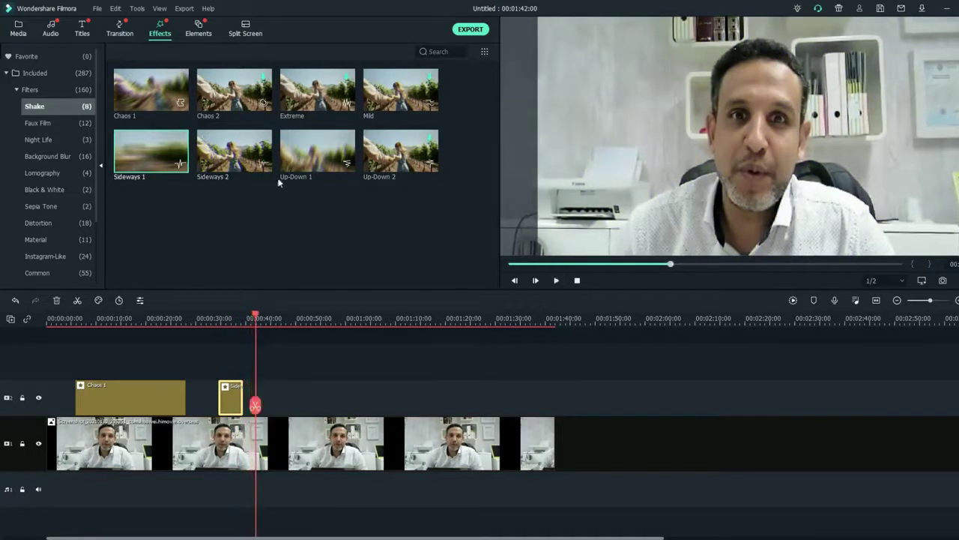
Step: Add the Sideways 2 shake filter at the playhead after Sideways 1 and preview it to its end
left_click_drag(261, 396, 262, 397)
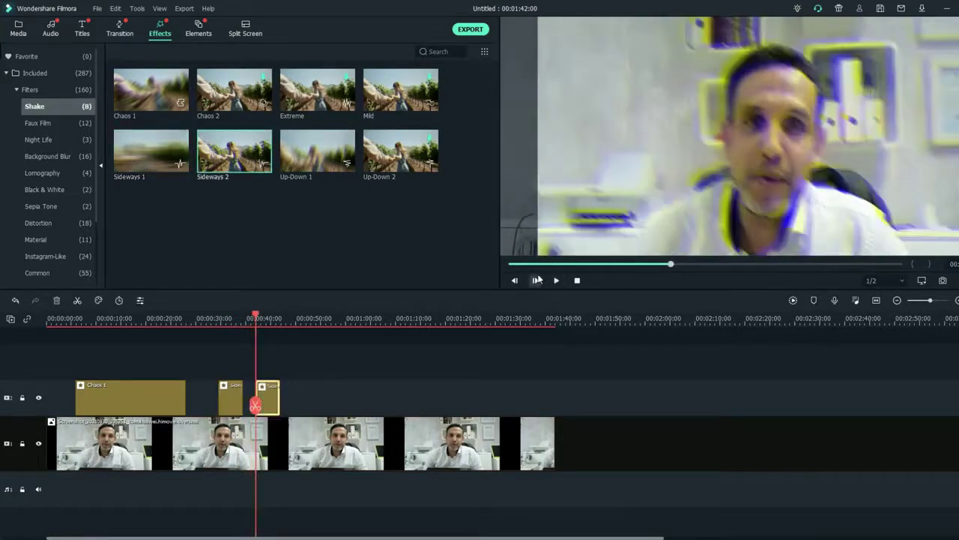
left_click(556, 281)
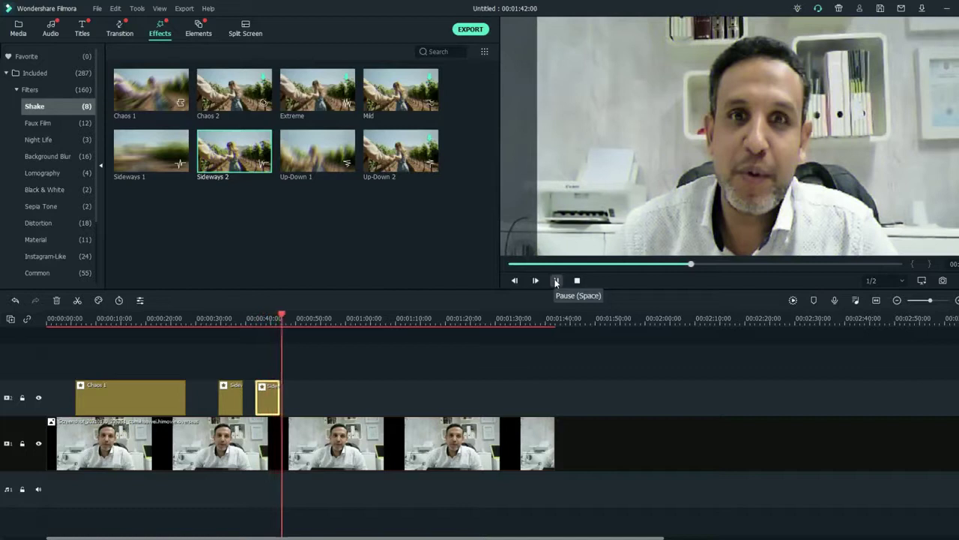
left_click(271, 334)
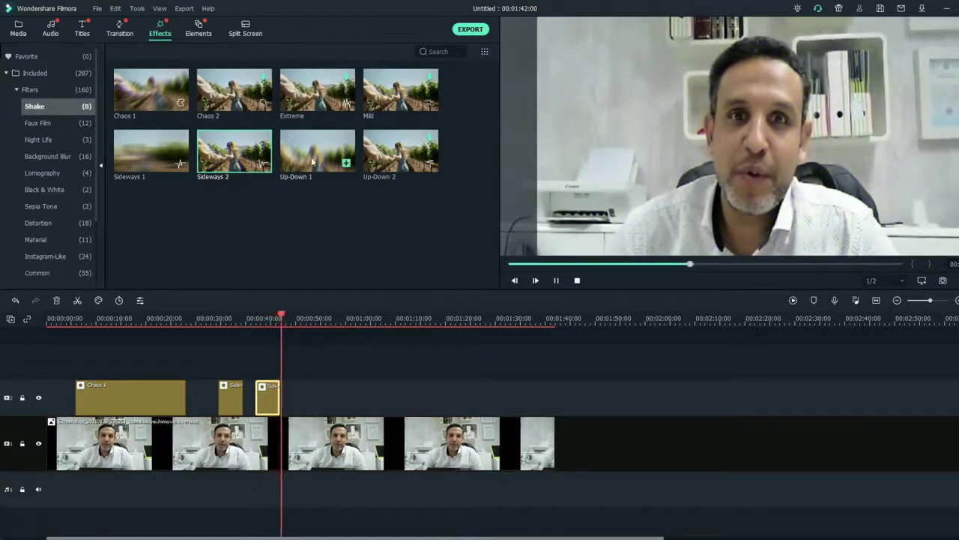
left_click(556, 281)
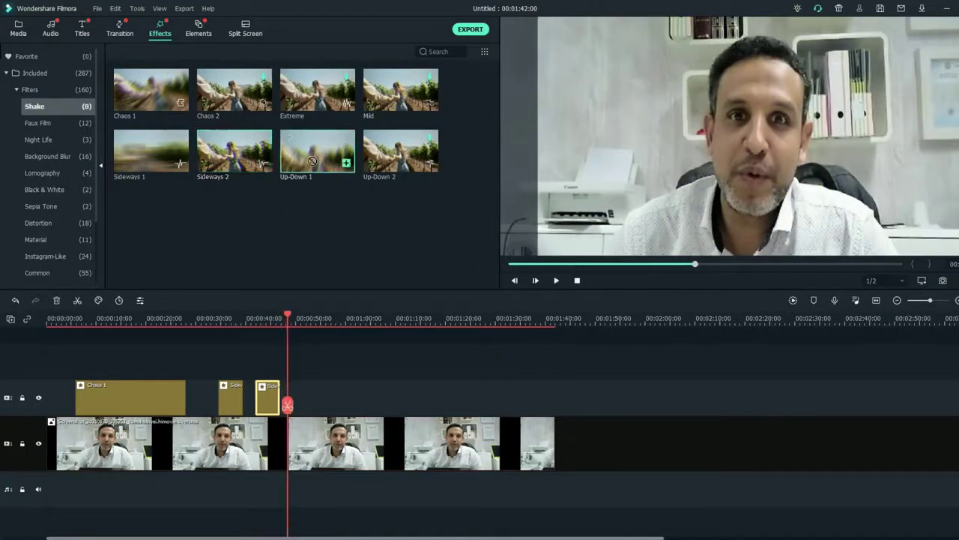
Step: Add the Up-Down 1 and Up-Down 2 shake filters one after the other behind Sideways 2 and preview them
left_click_drag(306, 341, 299, 398)
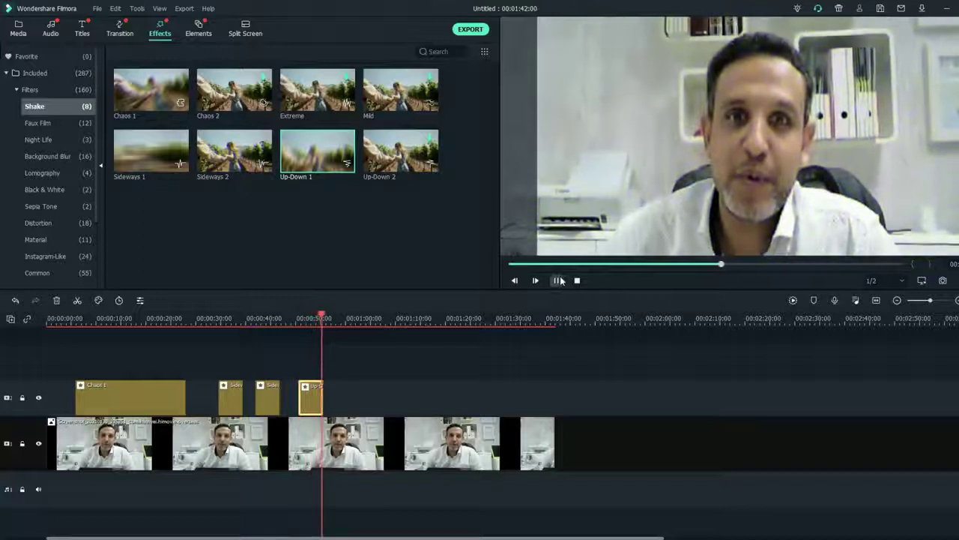
left_click_drag(417, 147, 337, 414)
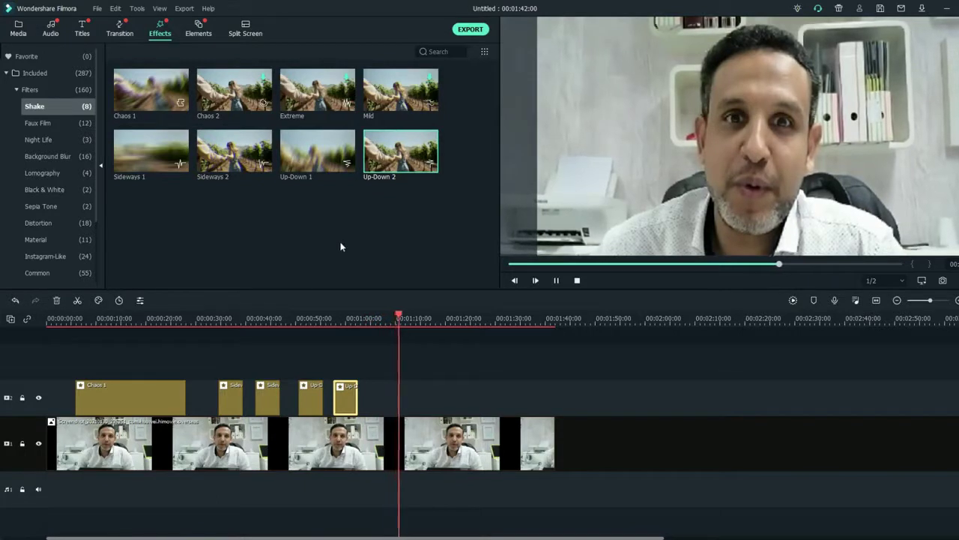
left_click(556, 280)
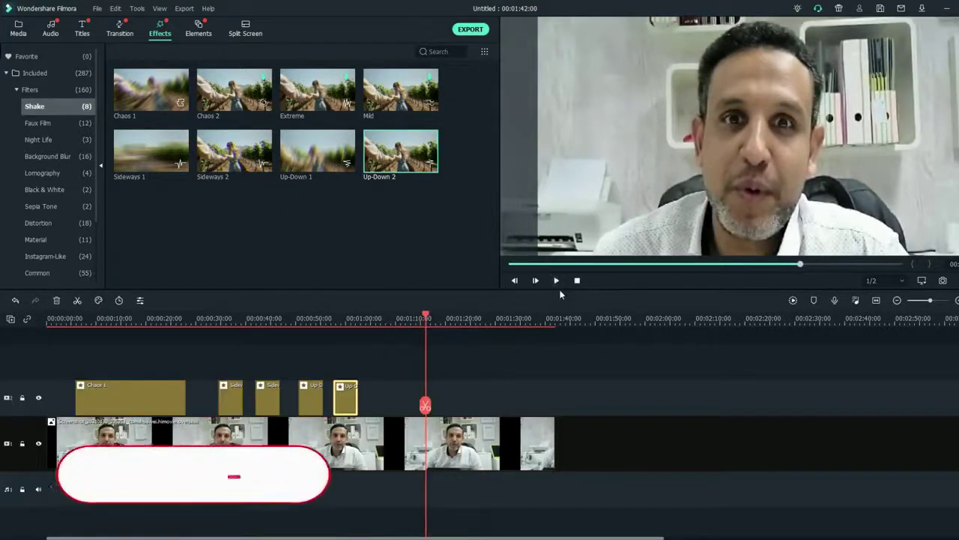